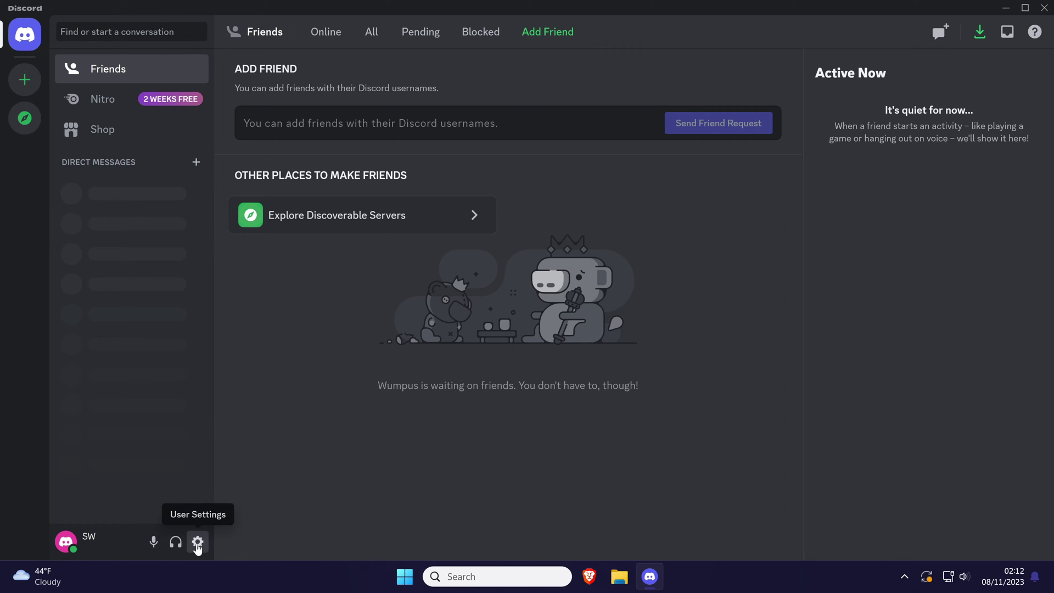
# Open User Settings > Voice & Video and raise the Input Volume slider slightly.
pyautogui.click(198, 543)
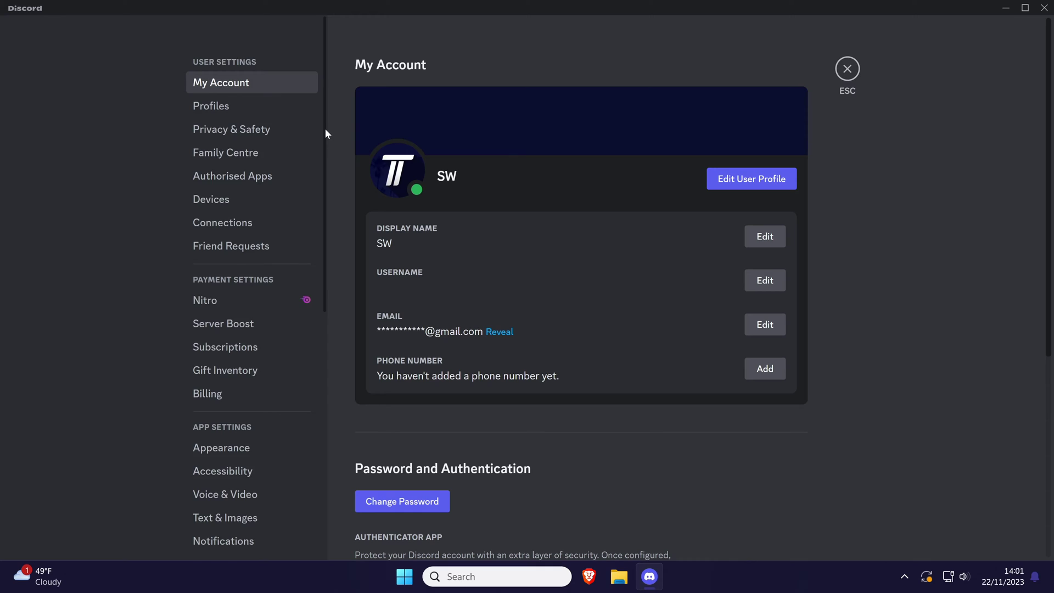
pyautogui.scroll(-3, 325, 128)
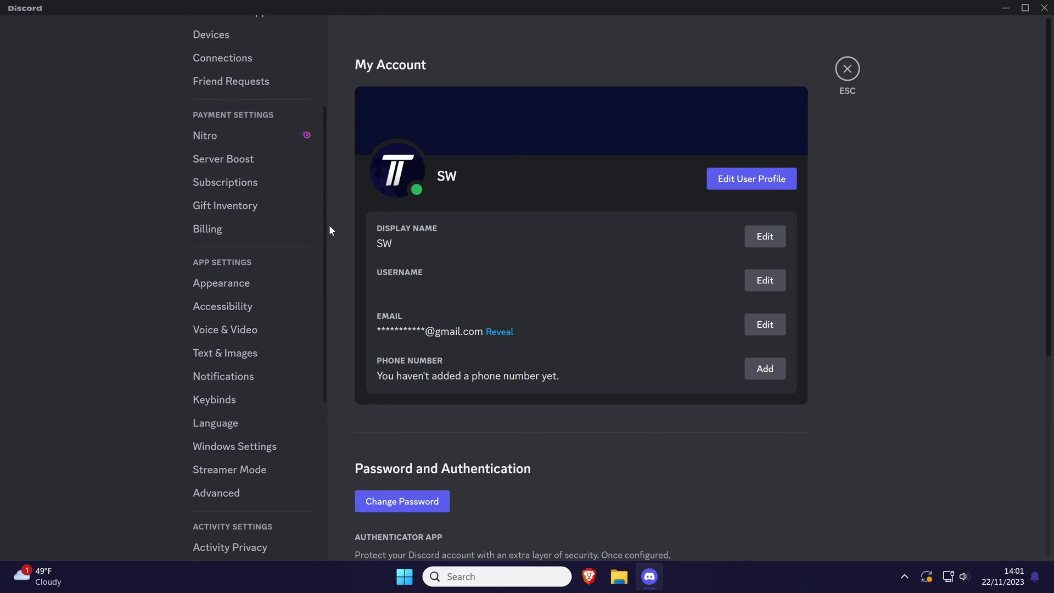
pyautogui.scroll(-1, 329, 225)
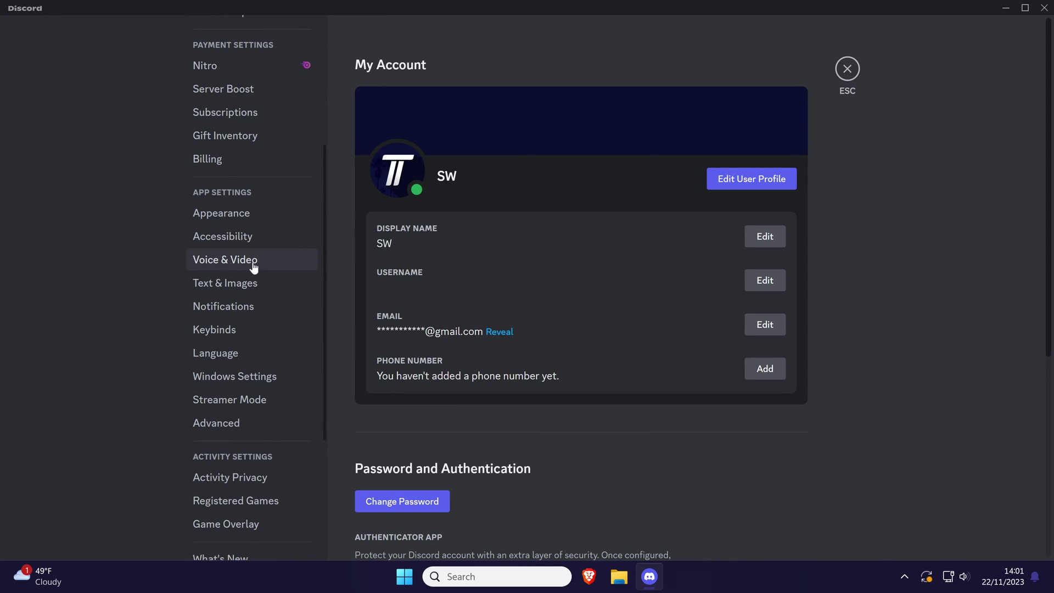
pyautogui.click(275, 267)
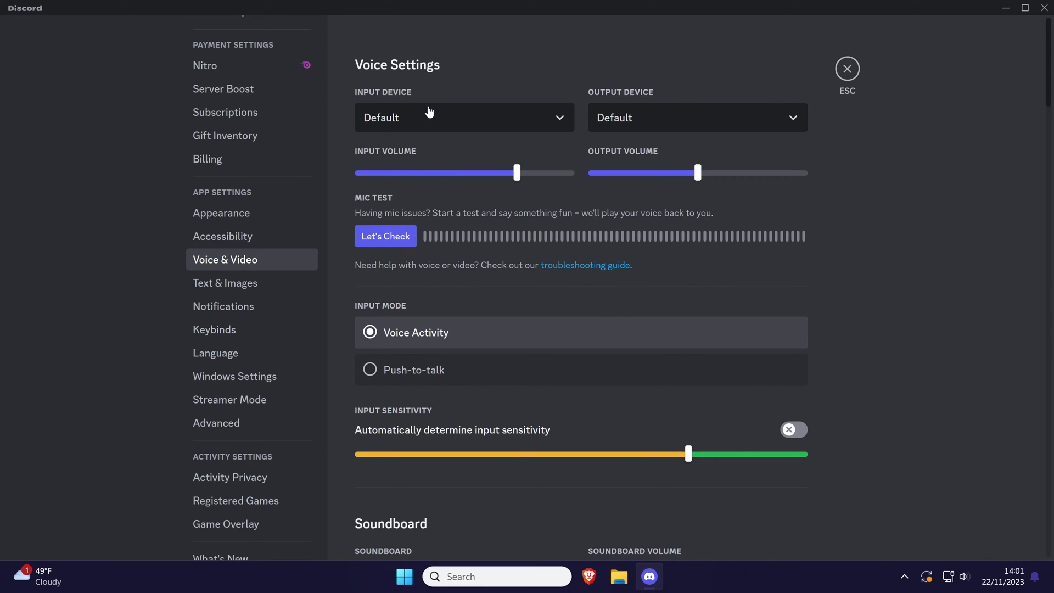
pyautogui.moveTo(497, 174); pyautogui.dragTo(519, 173)
# Keep Voice Activity mode, turn off automatic input sensitivity, and lower the sensitivity threshold.
pyautogui.click(397, 370)
pyautogui.click(389, 332)
pyautogui.scroll(-2, 430, 336)
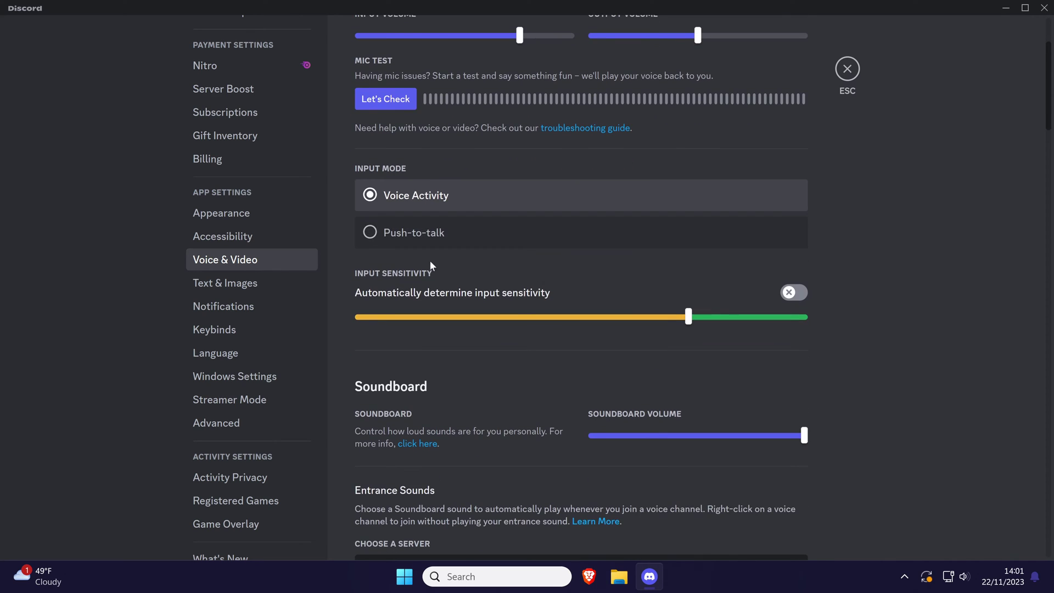
pyautogui.click(789, 293)
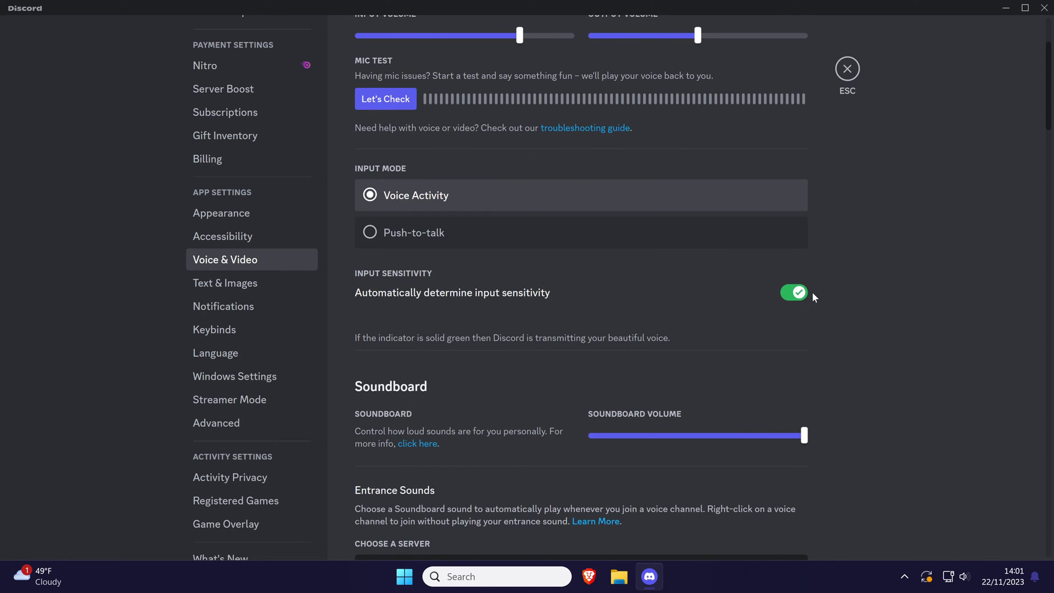
pyautogui.moveTo(689, 317)
pyautogui.mouseDown()
pyautogui.moveTo(459, 317)
pyautogui.moveTo(718, 317)
pyautogui.moveTo(611, 317)
pyautogui.mouseUp()
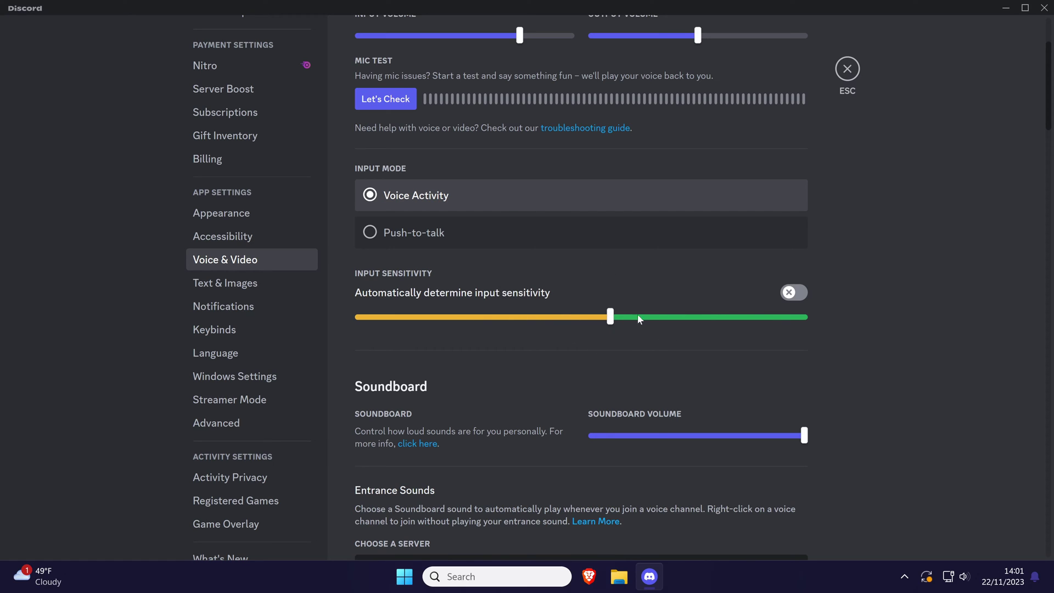